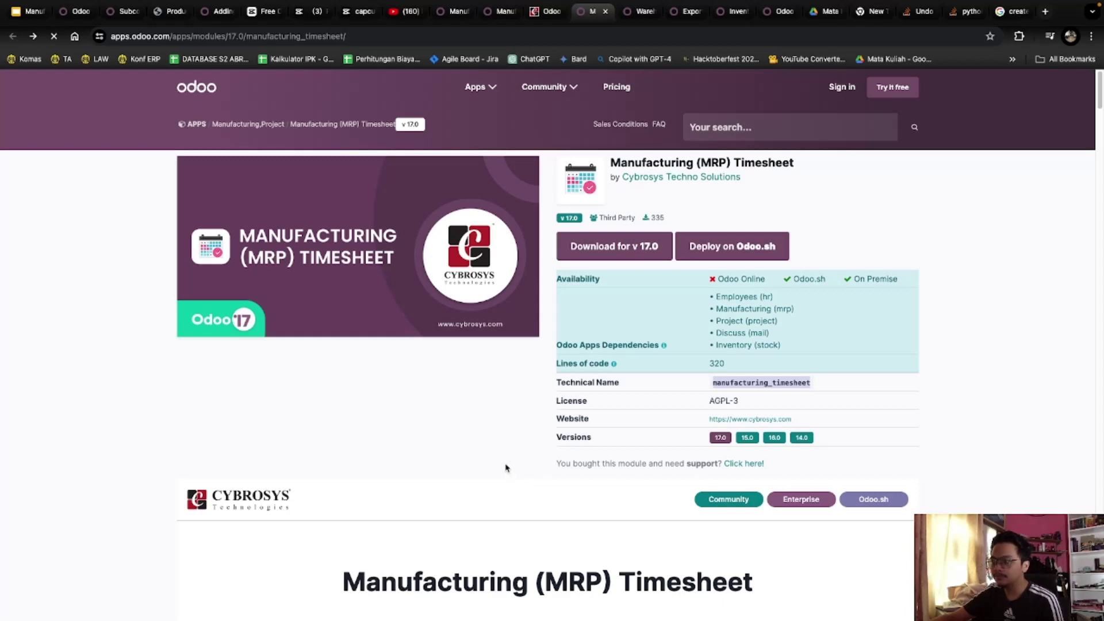
Step: Switch to the local Odoo site and activate the developer mode in the general settings
click(26, 11)
click(76, 12)
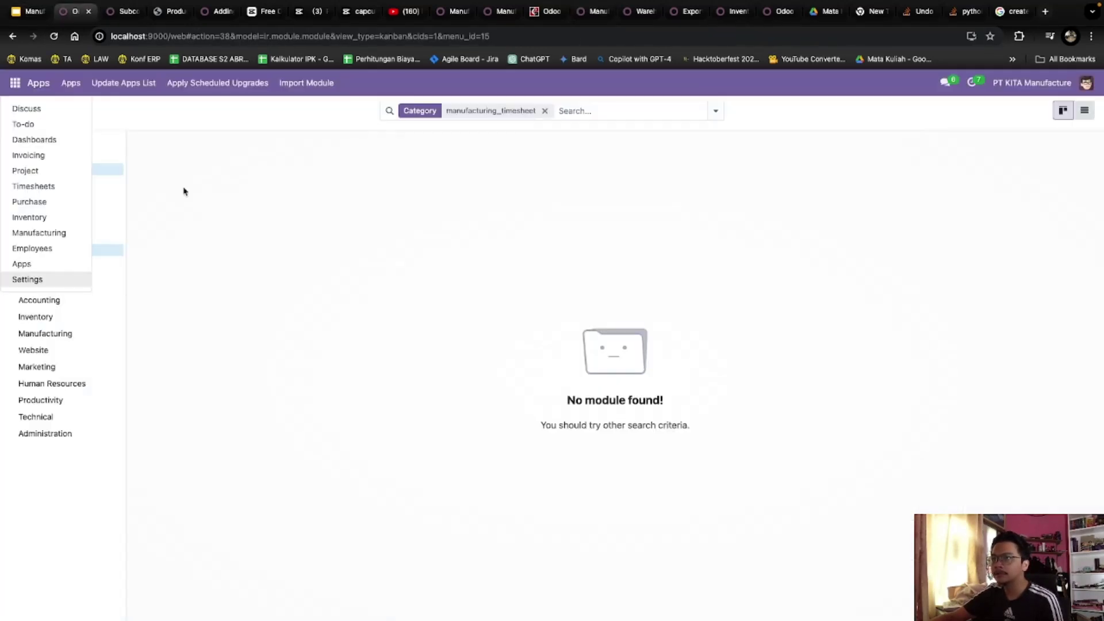
click(15, 82)
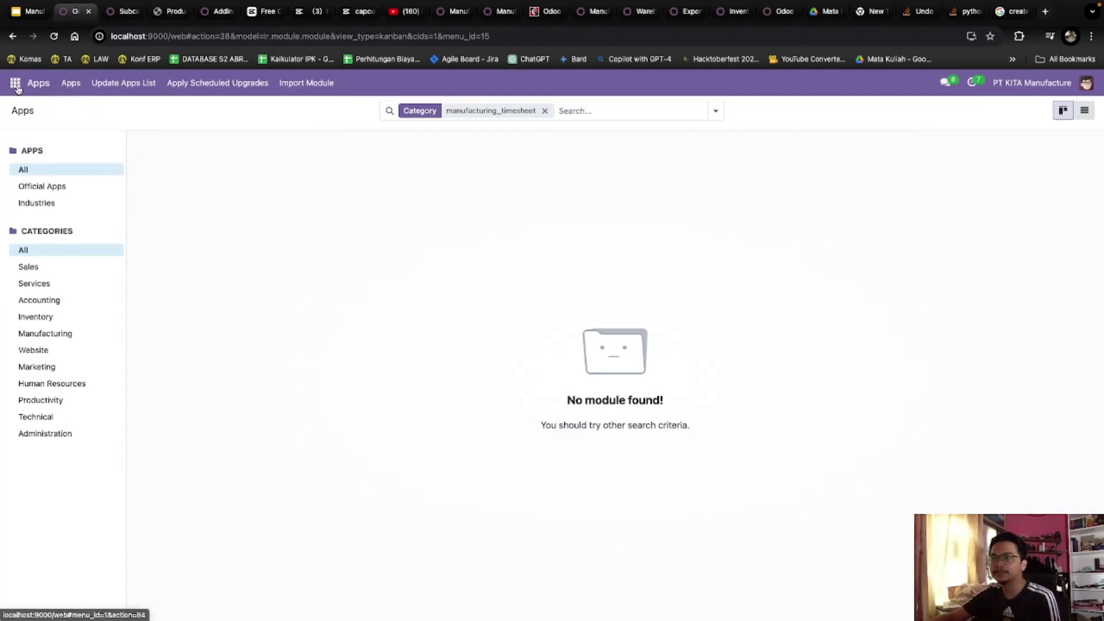
click(15, 82)
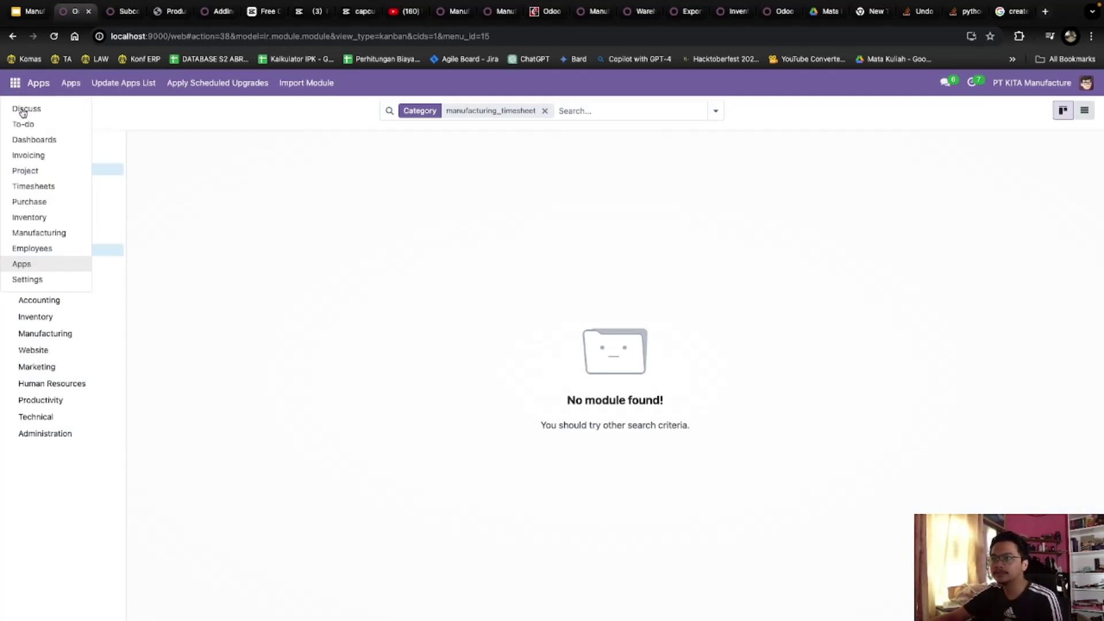
click(68, 278)
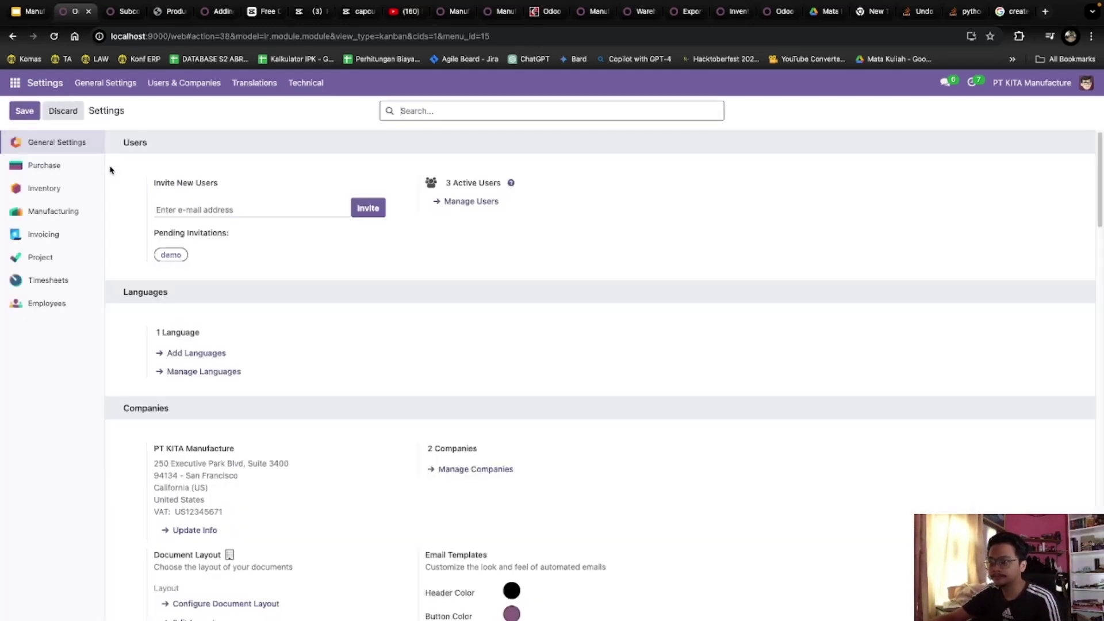
scroll(306, 236, down, 10)
scroll(306, 236, down, 4)
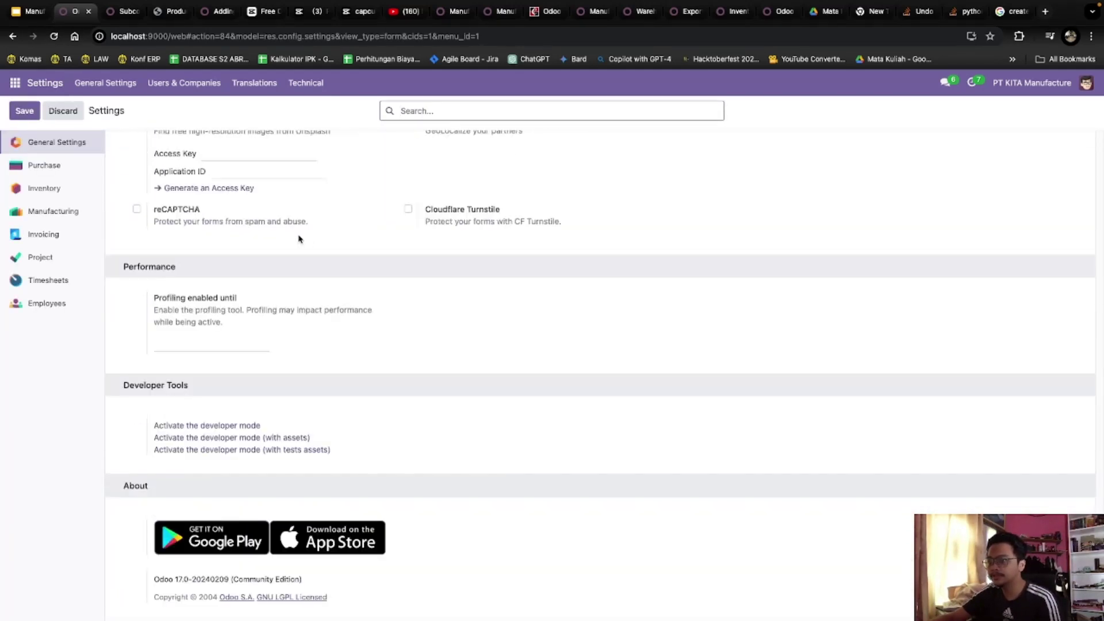
click(246, 428)
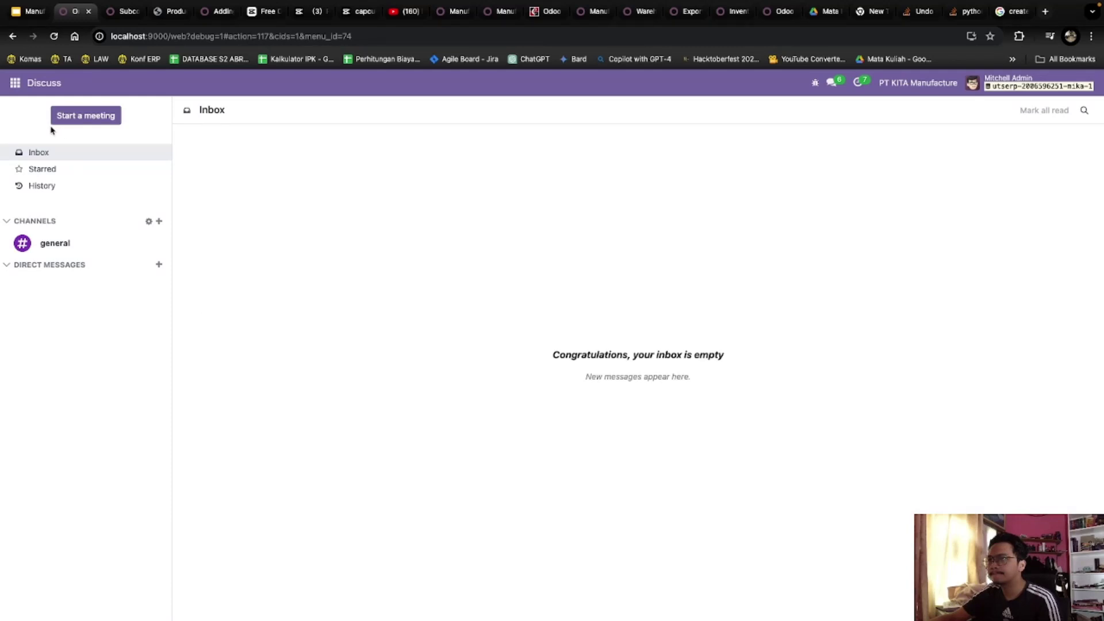
Step: Open the Apps list and copy the technical name manufacturing_timesheet from the Manufacturing (MRP) Timesheet store page
click(15, 83)
click(40, 264)
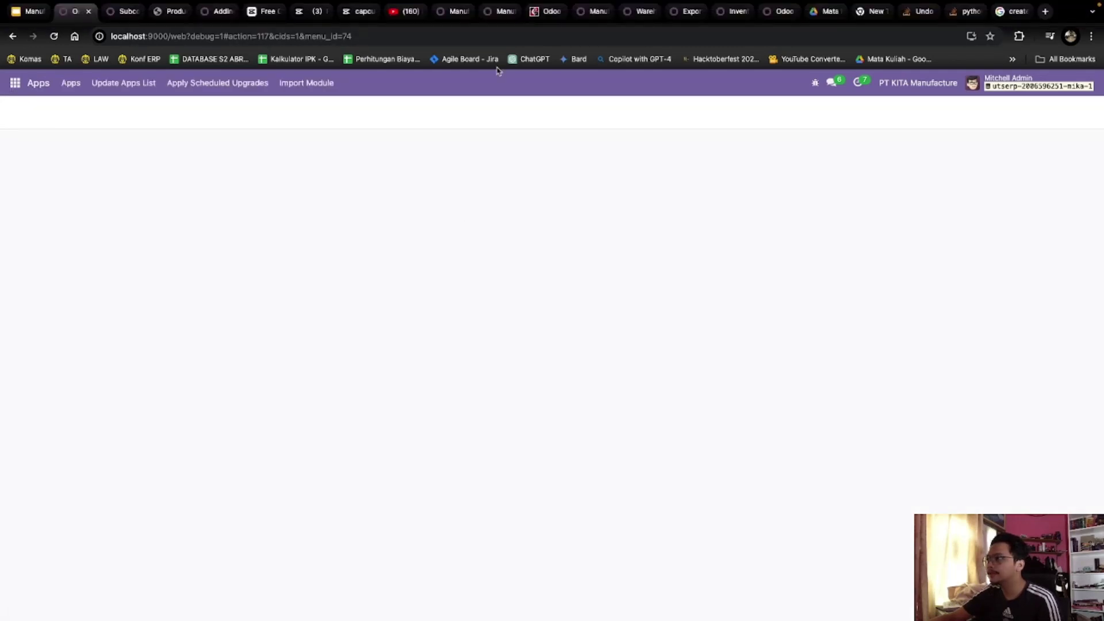
click(587, 19)
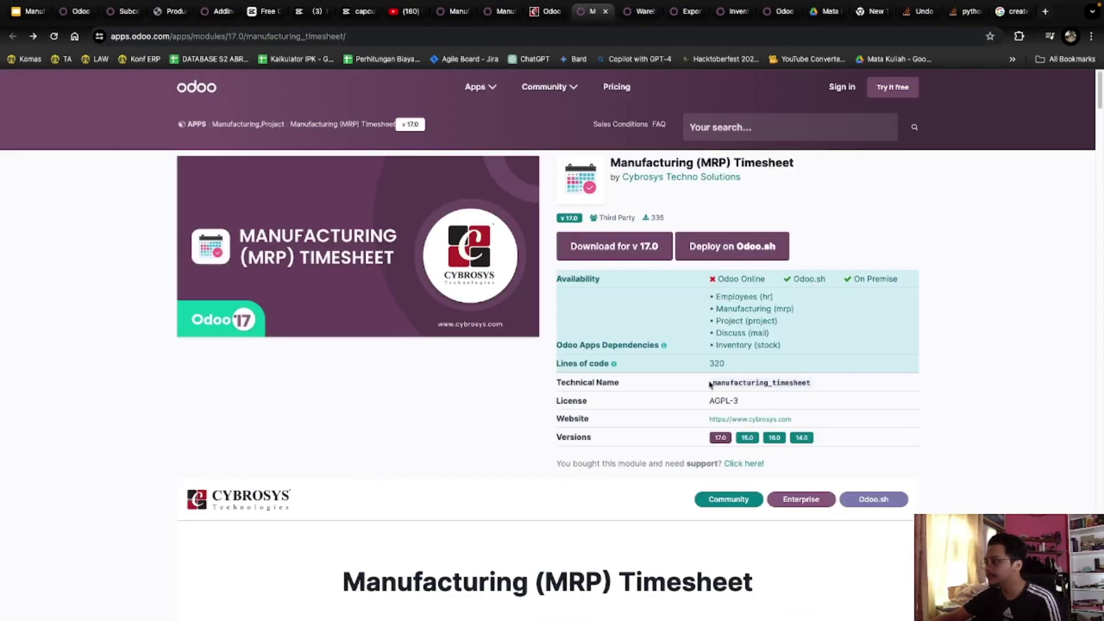
drag(711, 384, 830, 386)
key(ctrl+c)
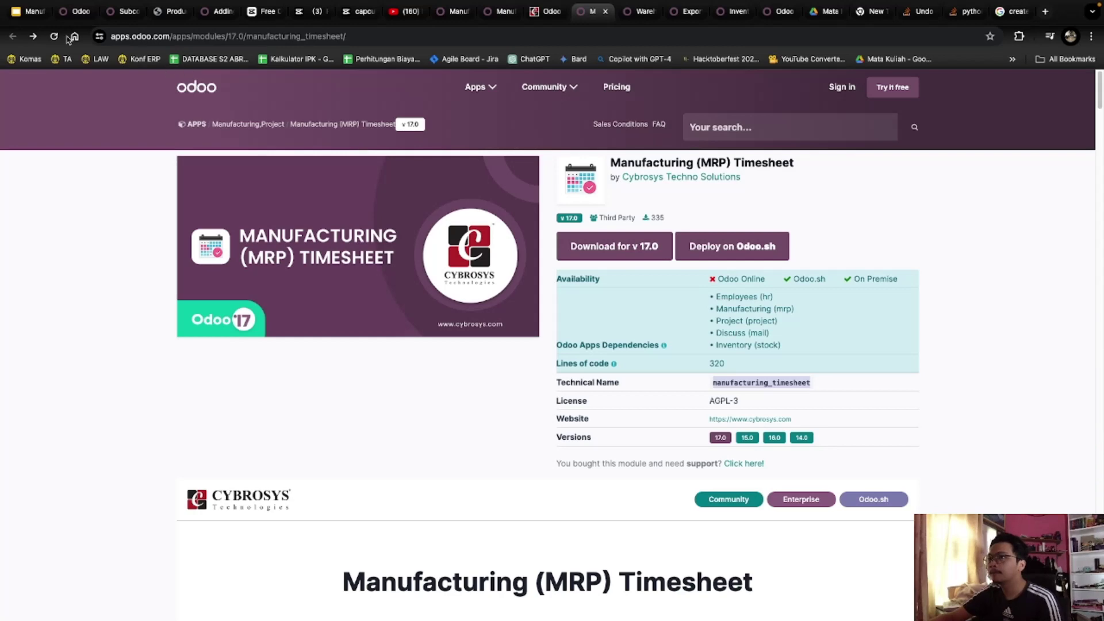
Step: Remove the Apps filter in the local Odoo apps list and search modules for manufacturing_timesheet
click(75, 11)
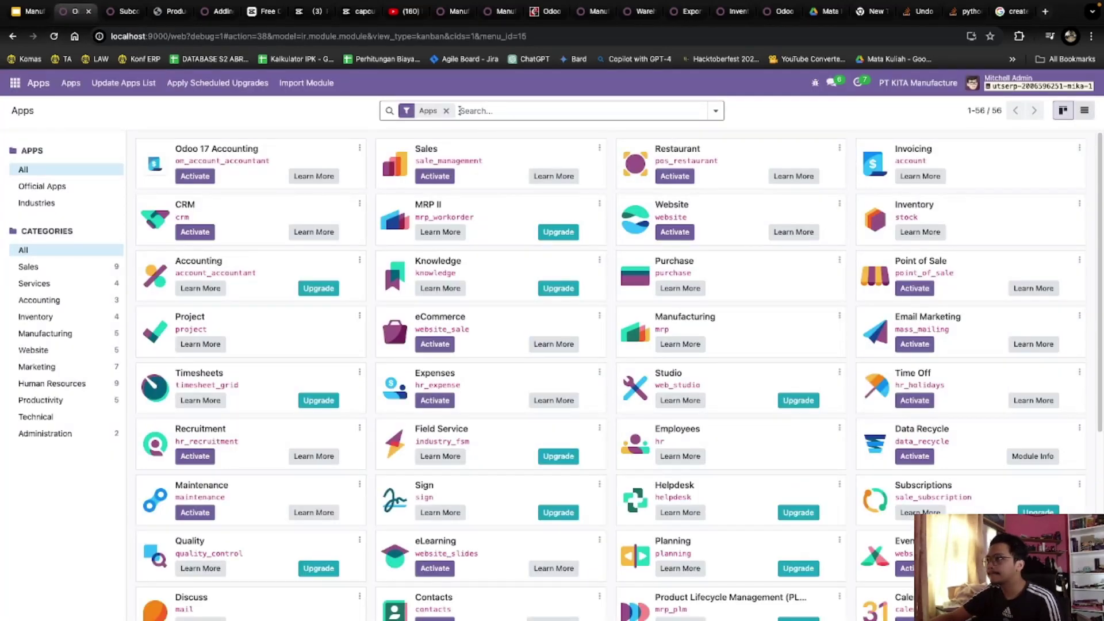
key(BackSpace)
key(ctrl+v)
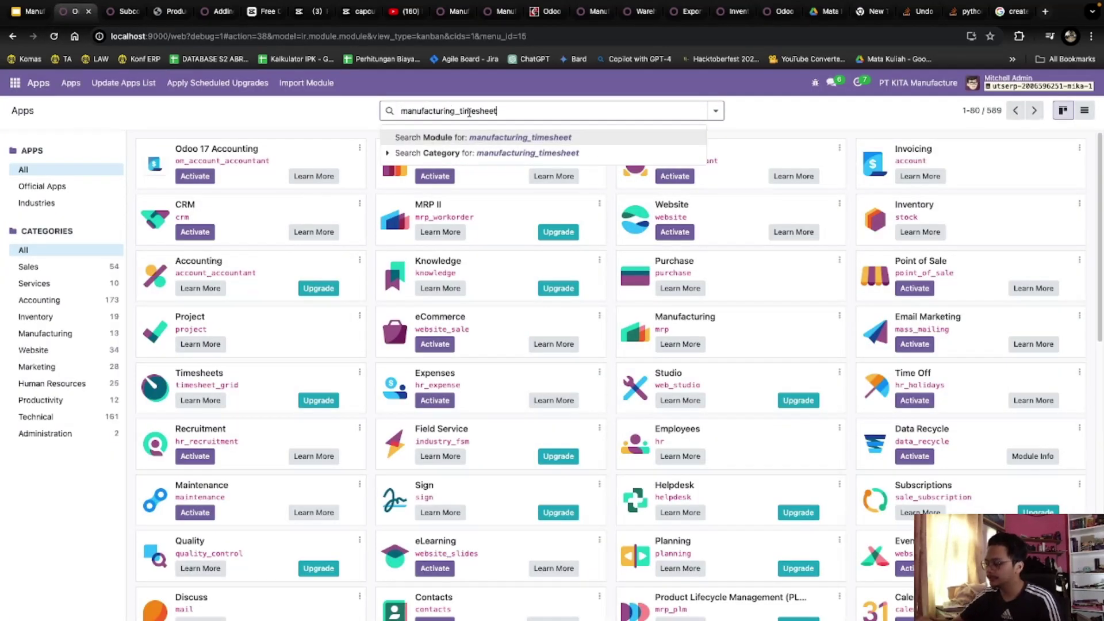
key(Return)
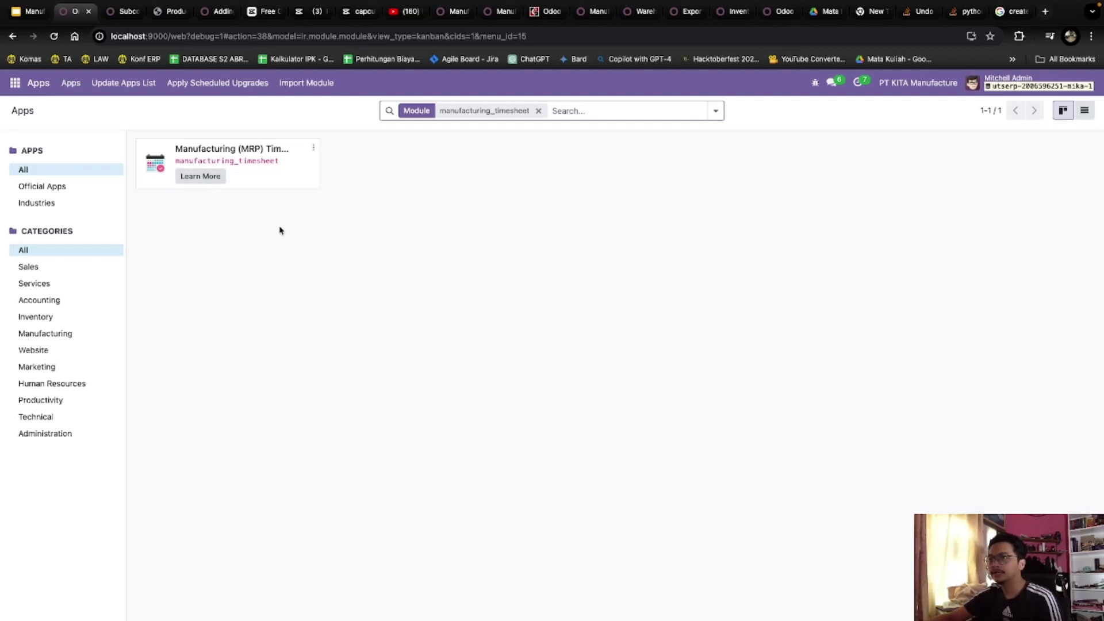
Step: Open the Manufacturing app and check the entries its Timesheet section offers
click(15, 84)
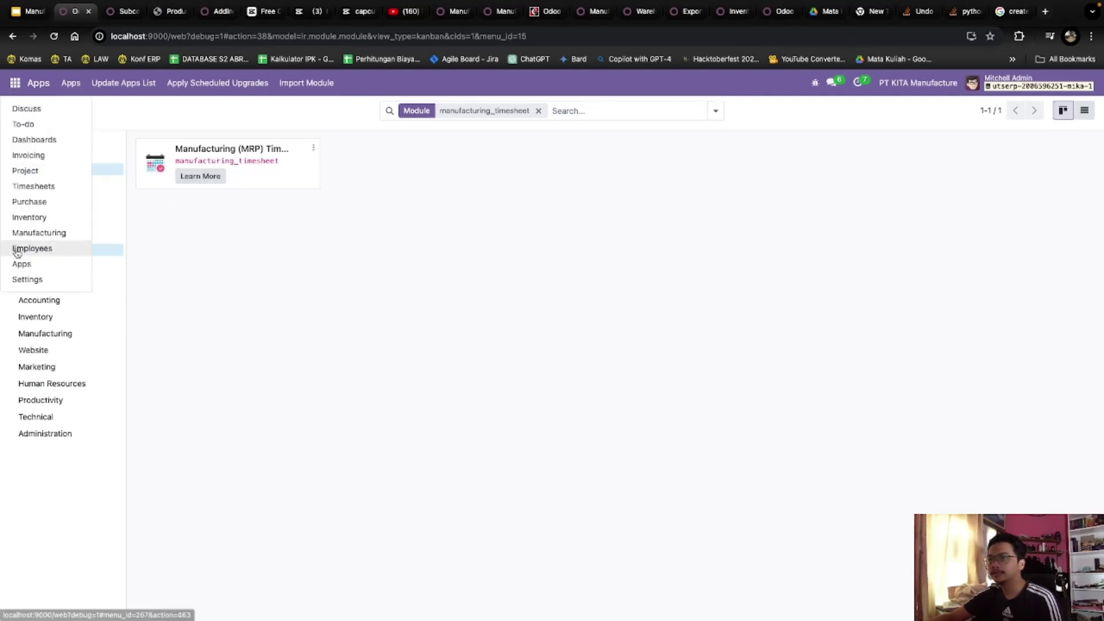
click(37, 233)
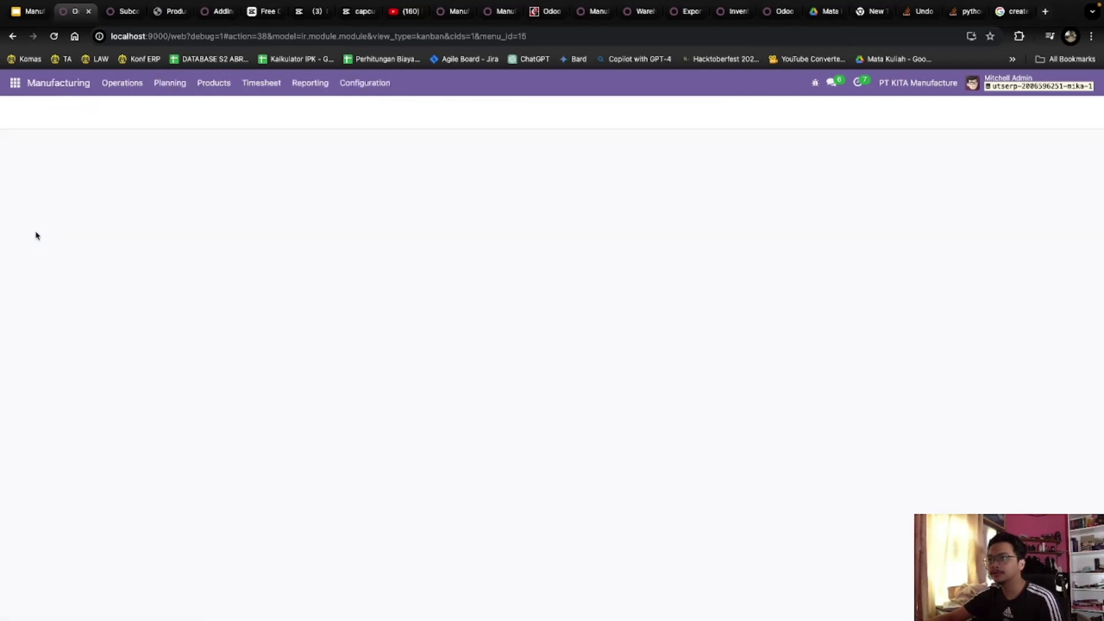
click(265, 85)
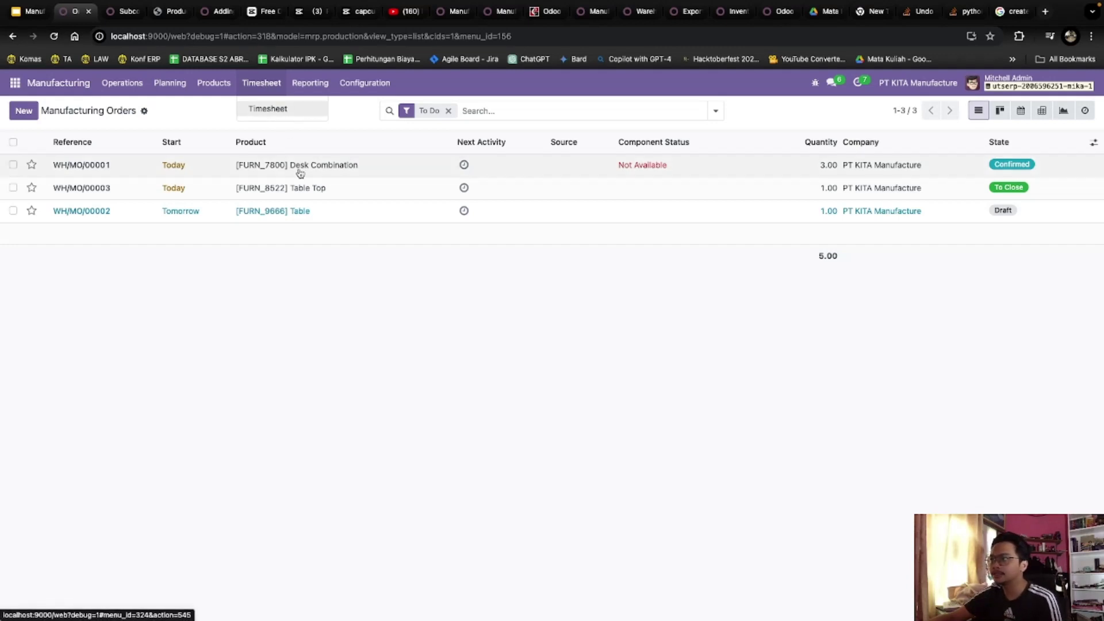
click(597, 307)
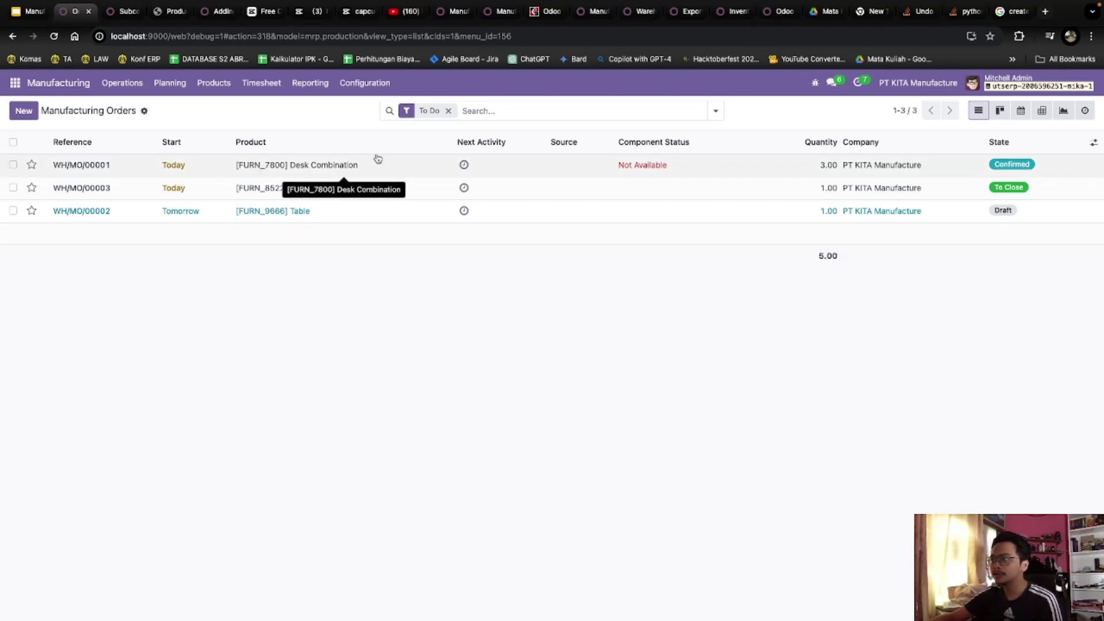
Step: Switch to the incognito browser window and open its Manufacturing app to show the manufacturing orders
key(ctrl+Right)
key(ctrl+Left)
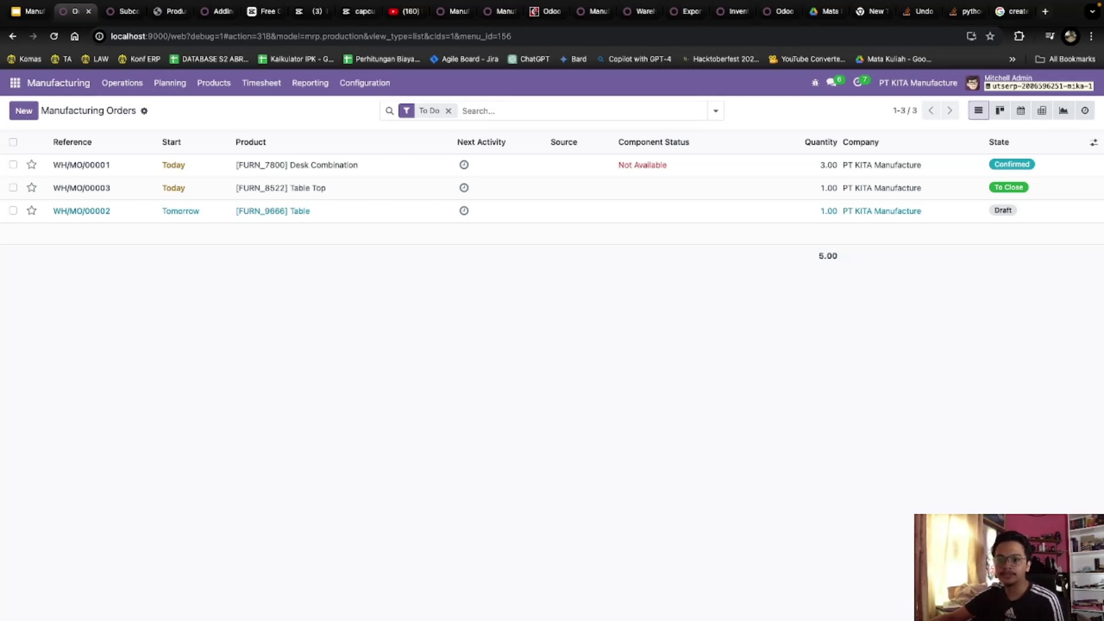
key(super+grave)
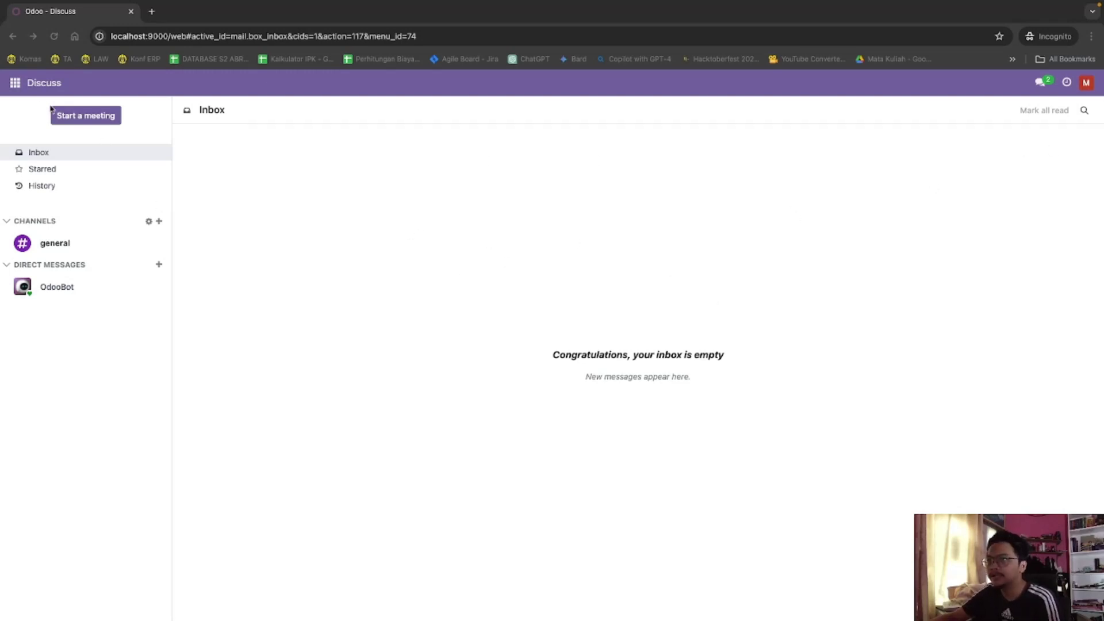
click(12, 83)
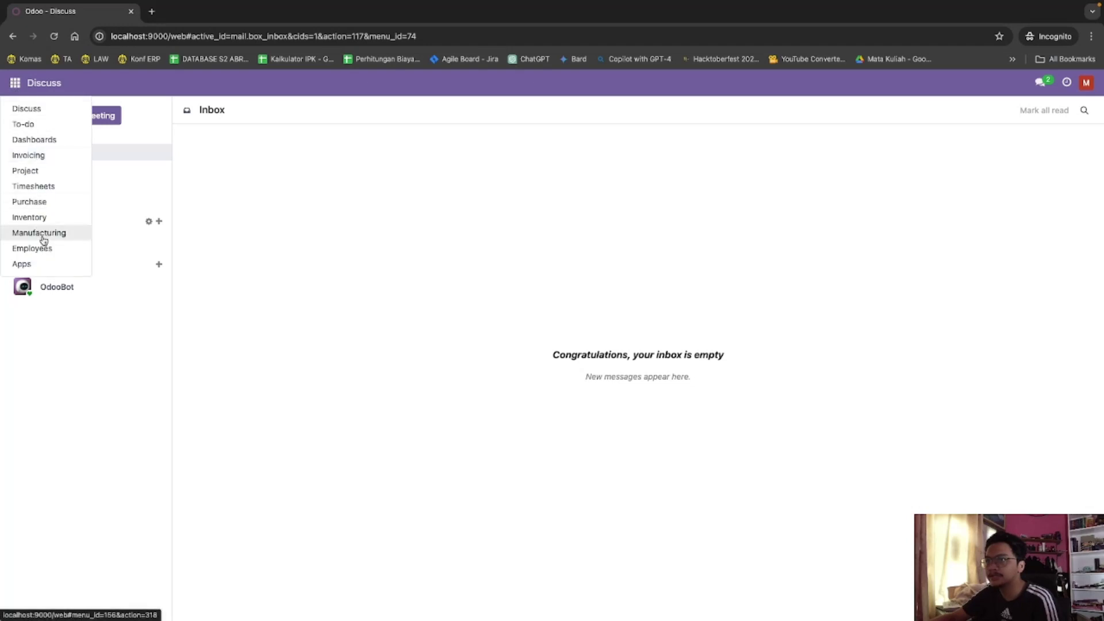
click(42, 237)
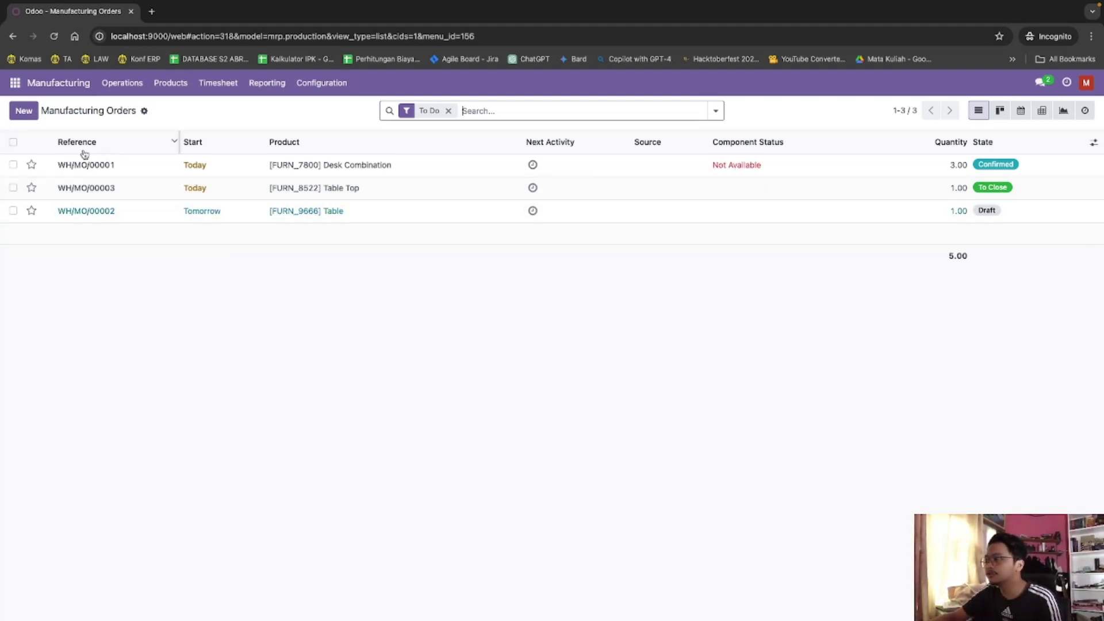
Step: Start a new manufacturing order and choose [FURN_6741] Large Meeting Table as the product
click(22, 109)
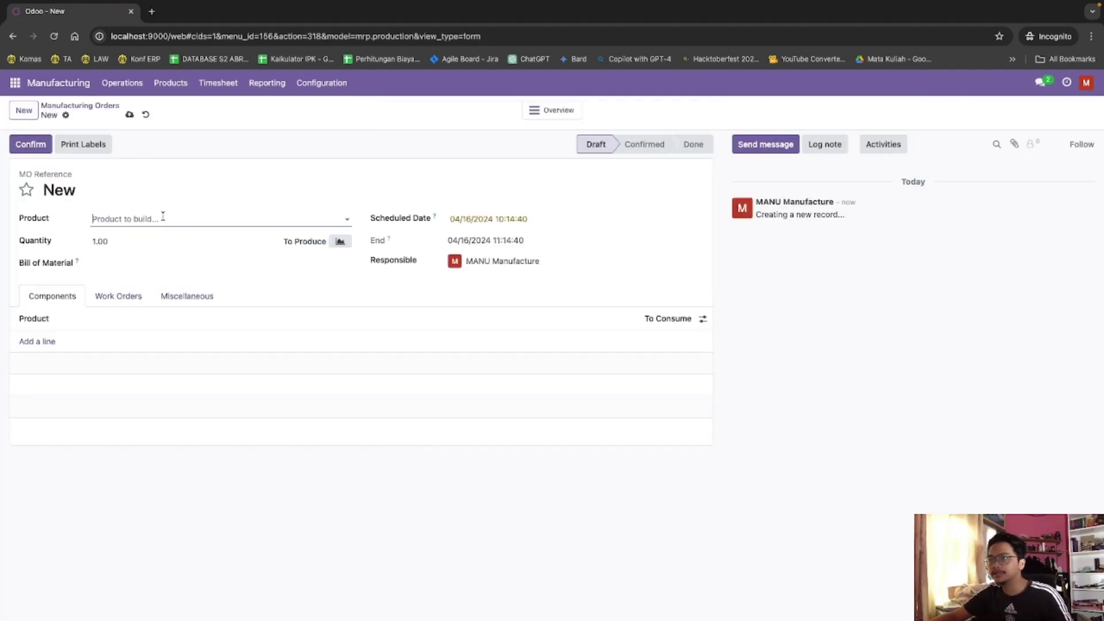
click(163, 217)
text(Ta)
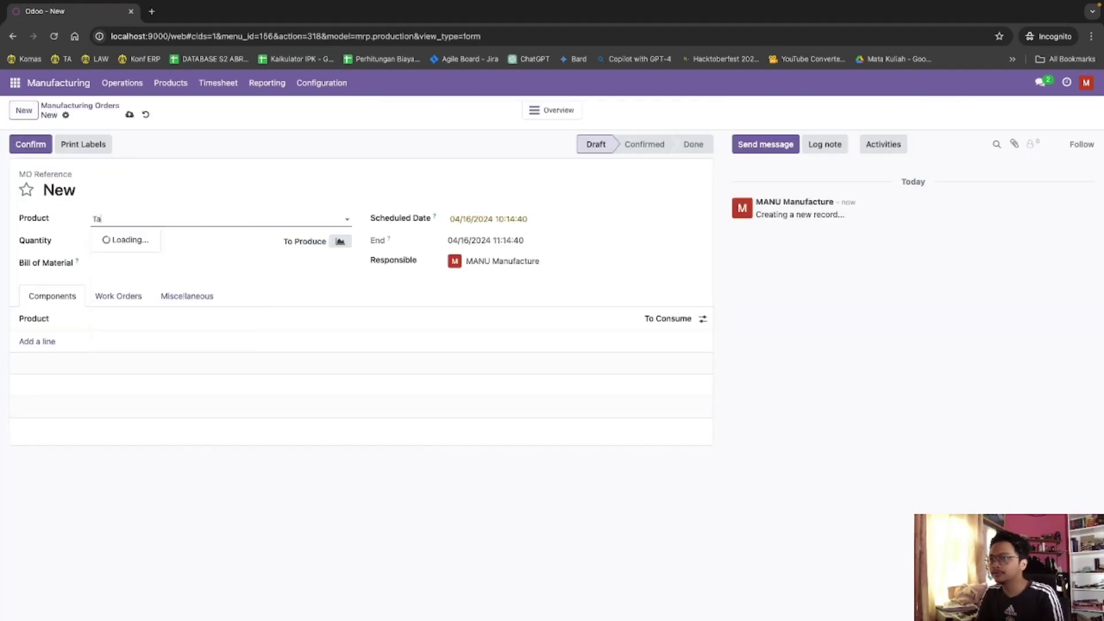
text(ble)
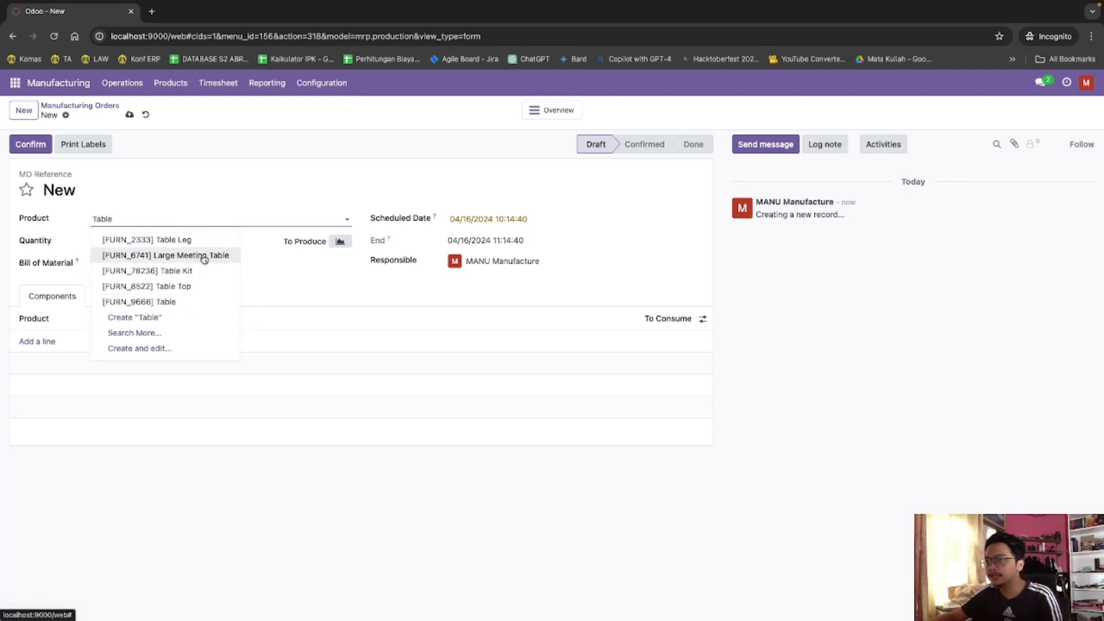
key(Escape)
click(166, 219)
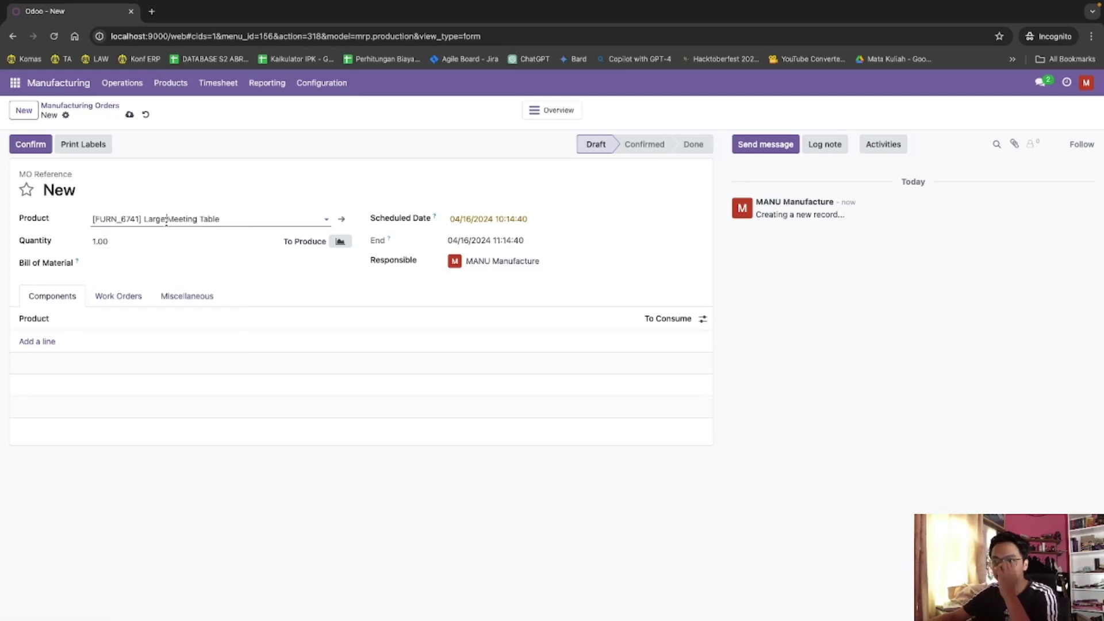
click(276, 196)
Step: Set the quantity of the Large Meeting Table order to 5
click(148, 242)
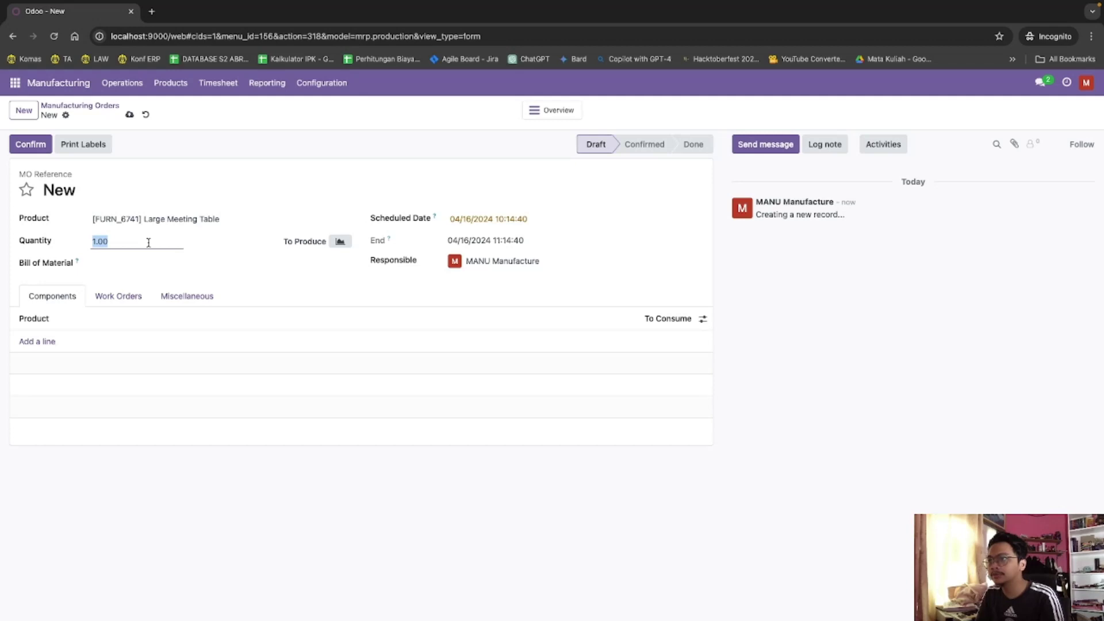
text(5)
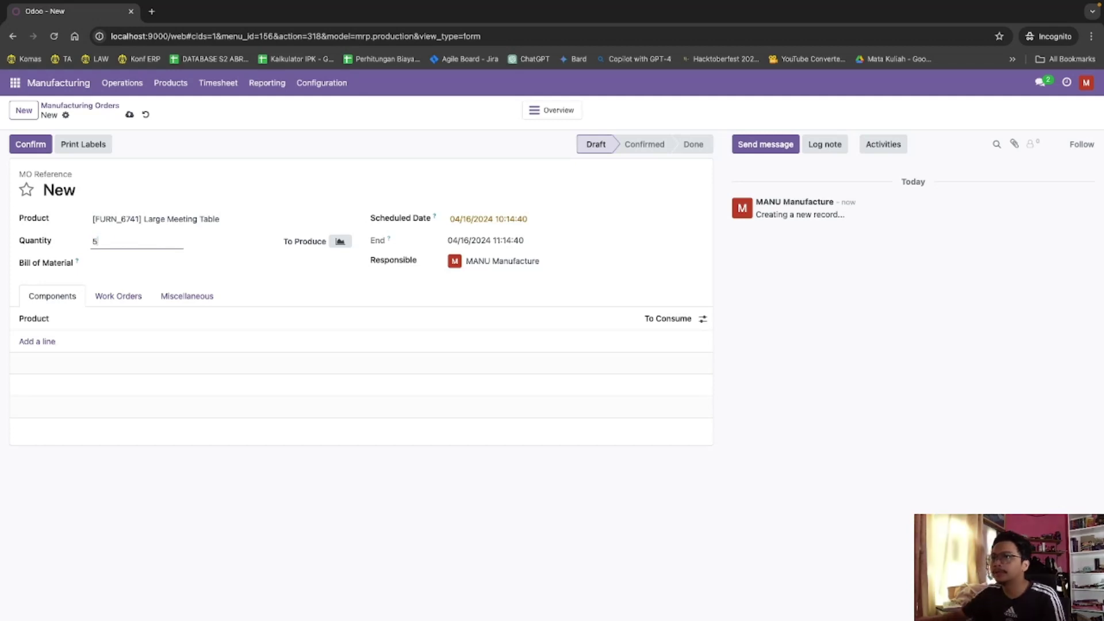
click(244, 202)
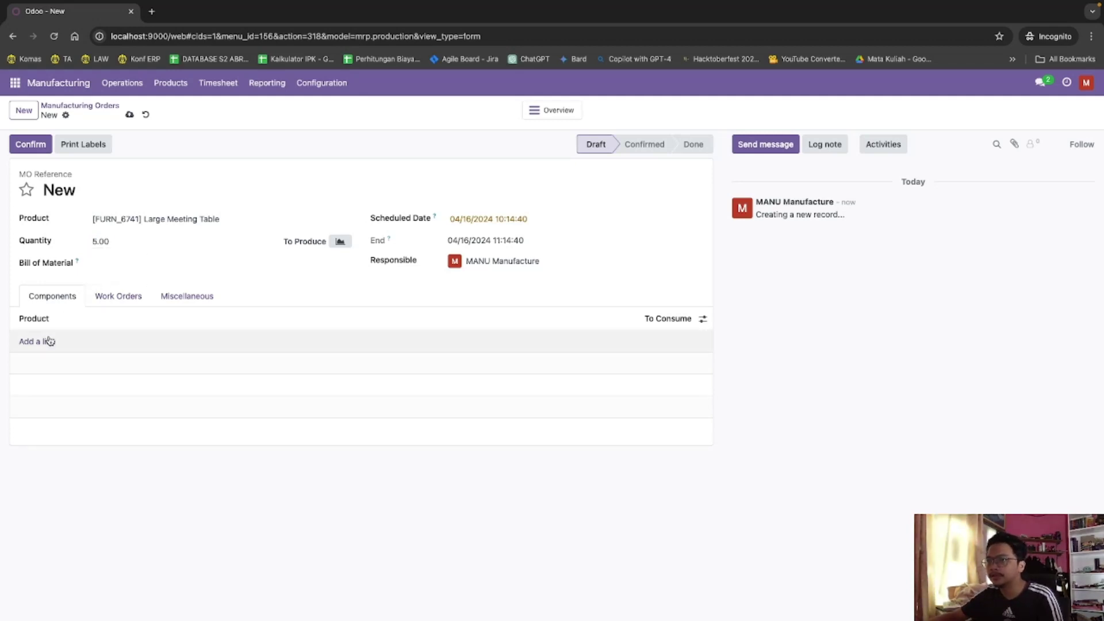
Step: Check the order's components, work orders and miscellaneous details, and change its product to [FURN_8522] Table Top
click(117, 297)
click(175, 296)
click(33, 297)
click(139, 301)
click(43, 303)
click(222, 220)
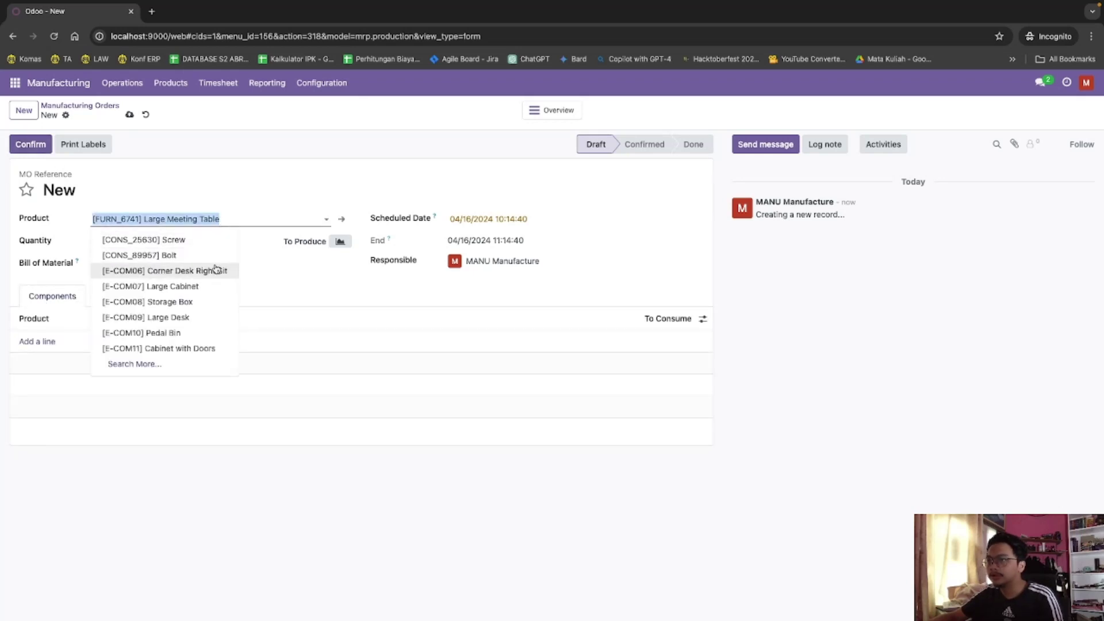
text(Table)
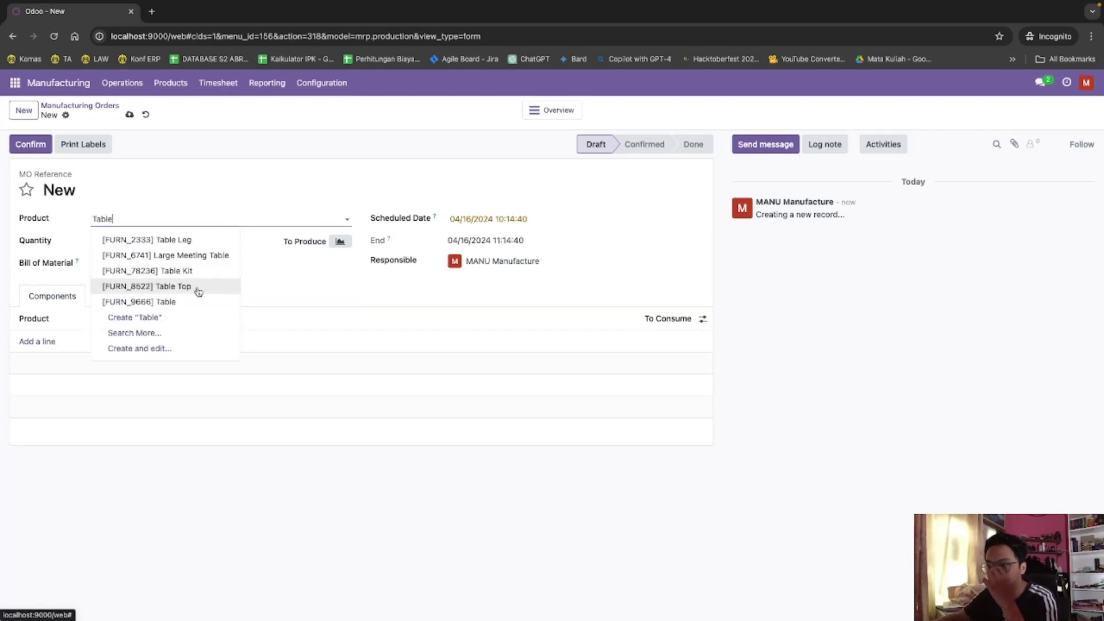
click(172, 286)
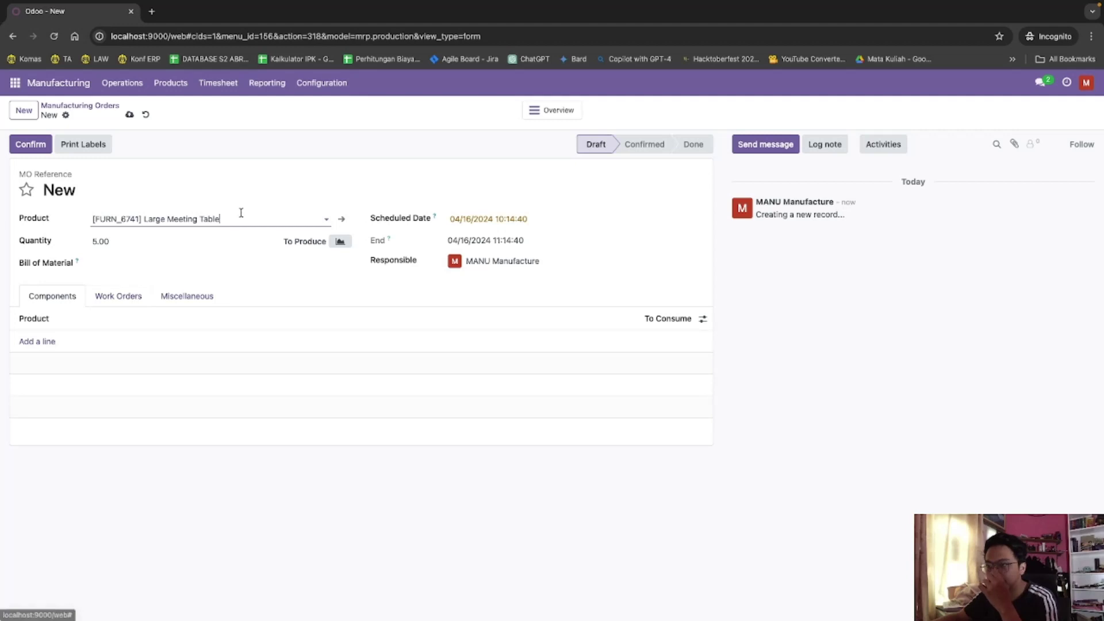
Step: Review the Table Top order's work orders and components, confirm the order and display its work orders
click(125, 300)
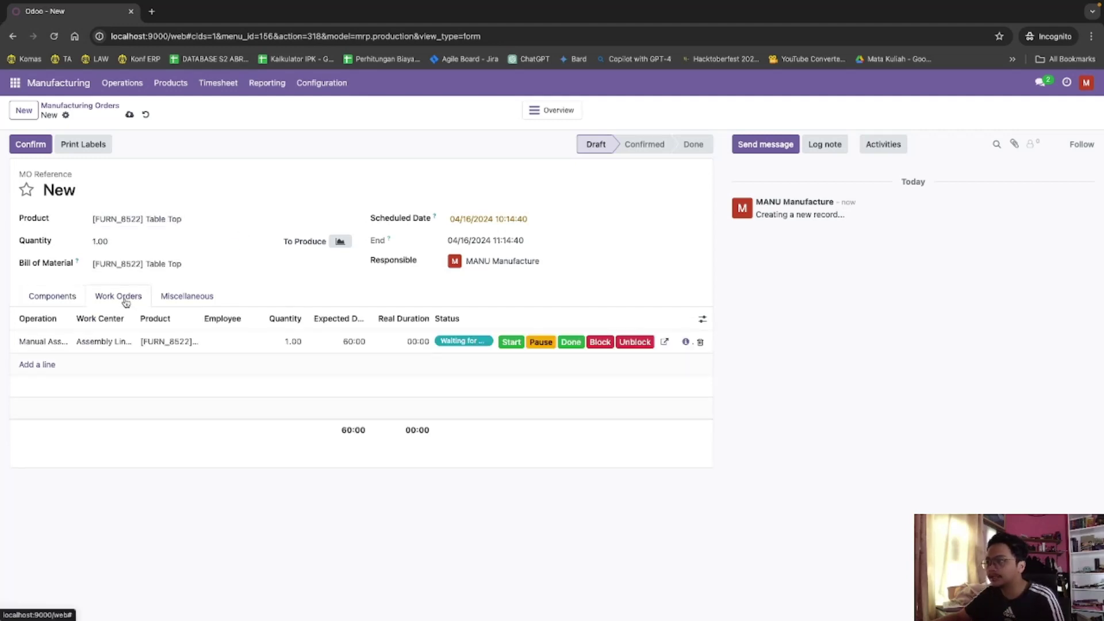
click(50, 298)
click(110, 296)
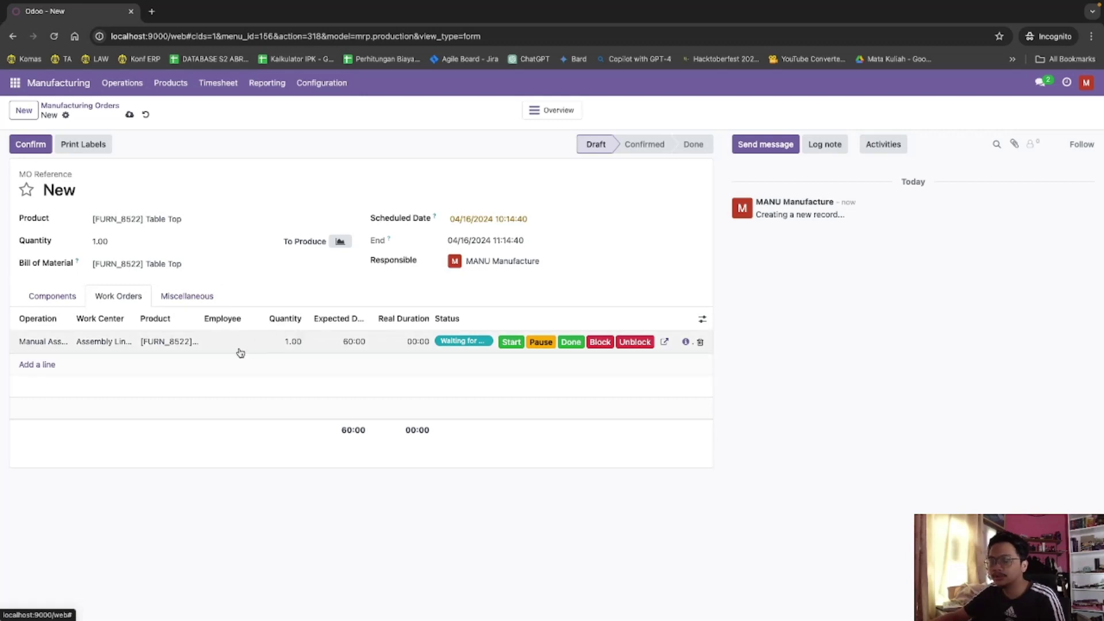
click(66, 297)
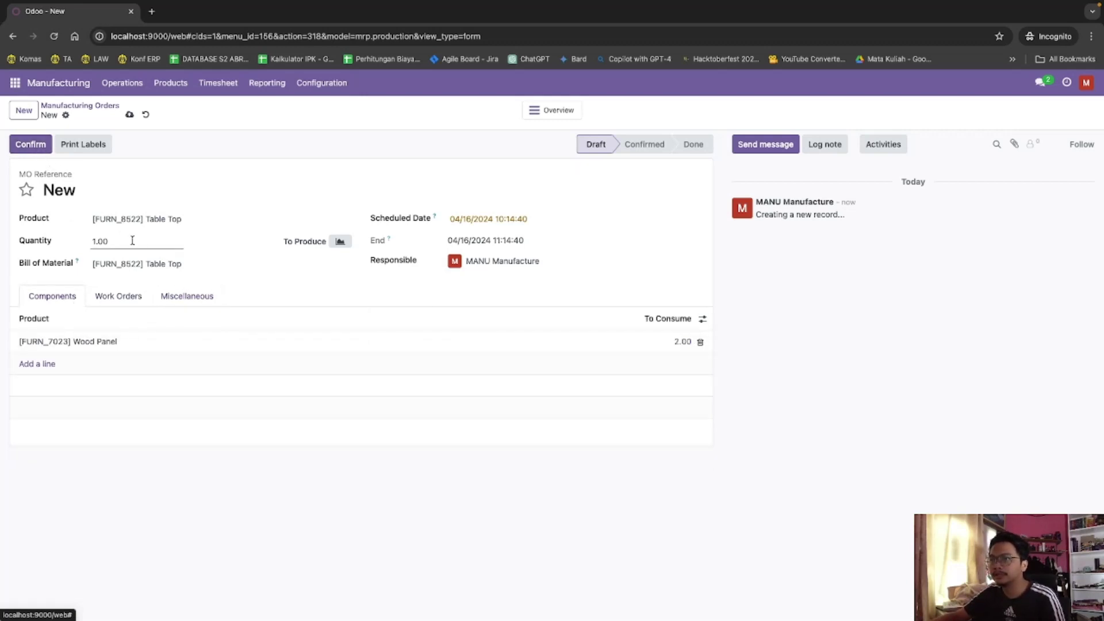
click(31, 144)
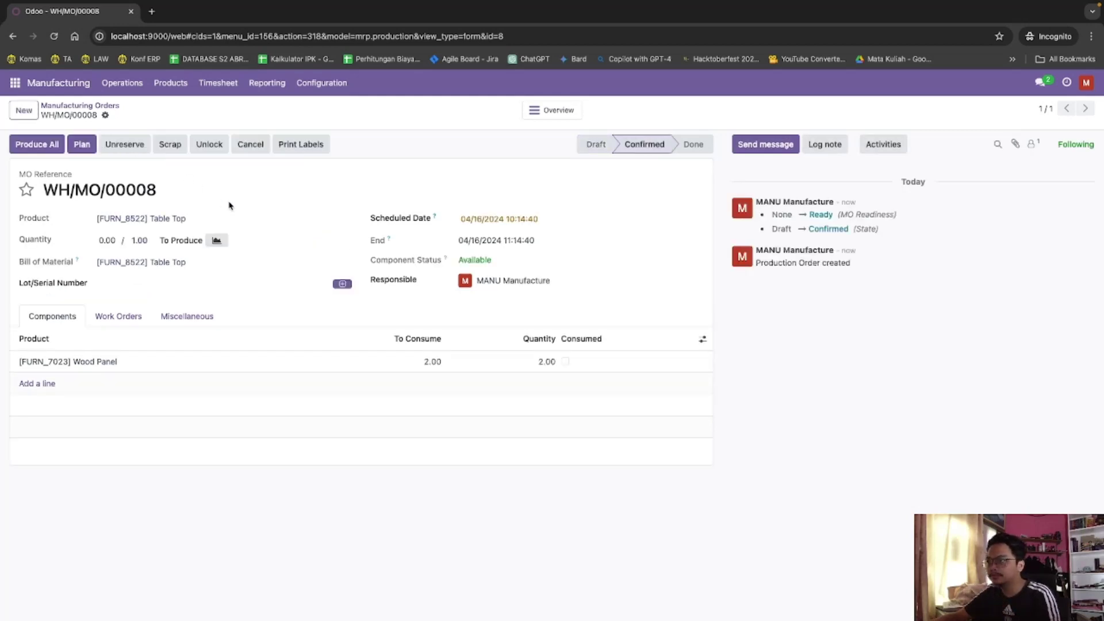
click(120, 325)
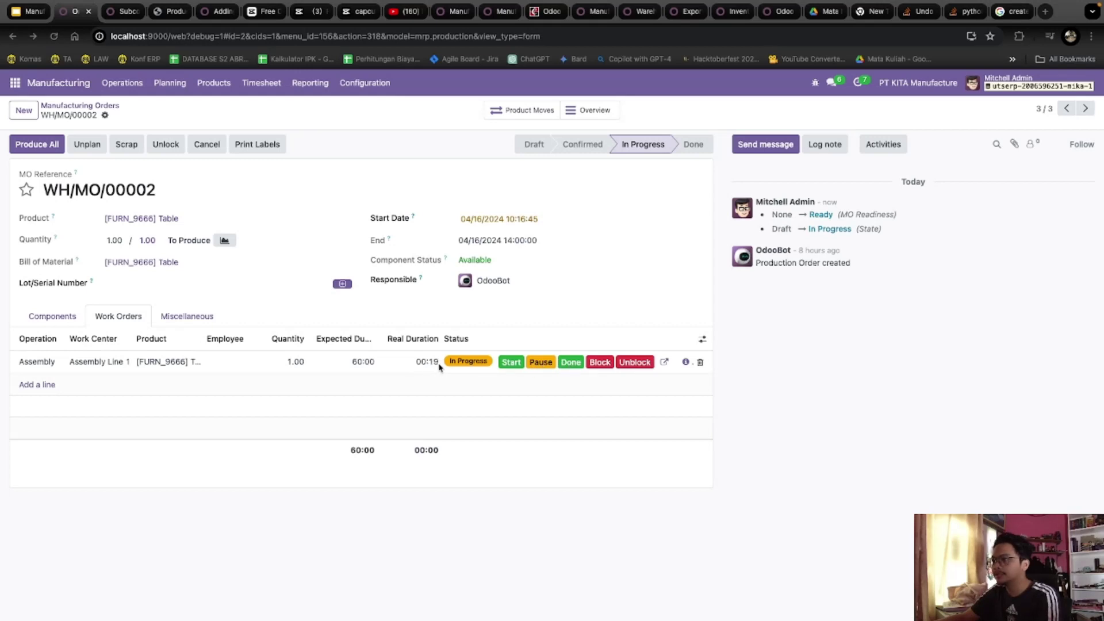
Step: Mark the Assembly work order of WH/MO/00002 as done and open the Manufacturing timesheet list in the incognito browser window
click(576, 363)
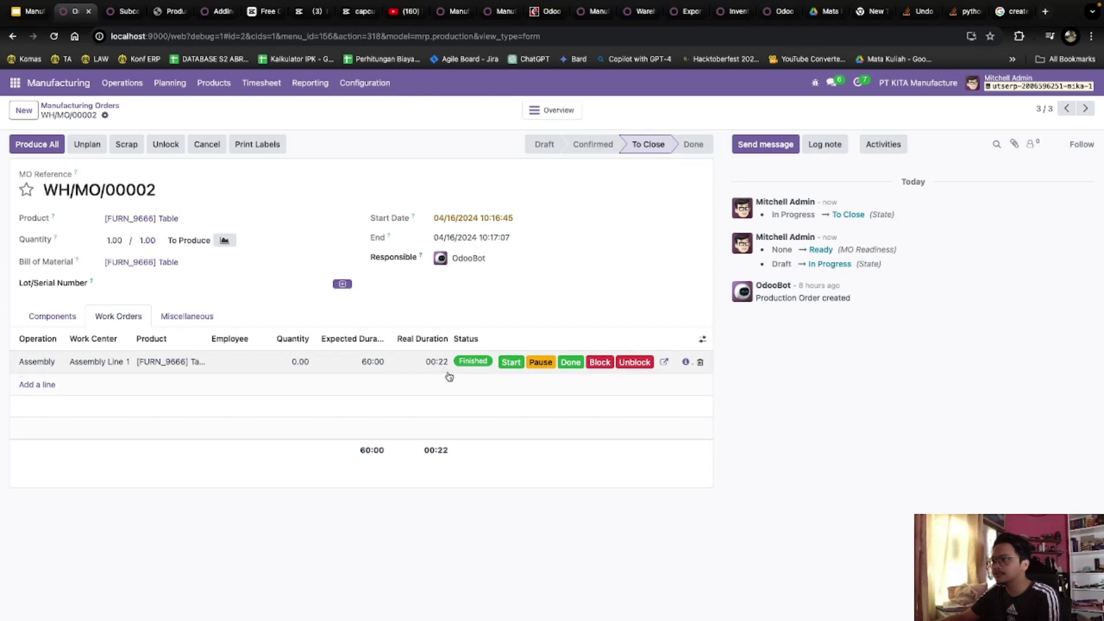
key(ctrl+Right)
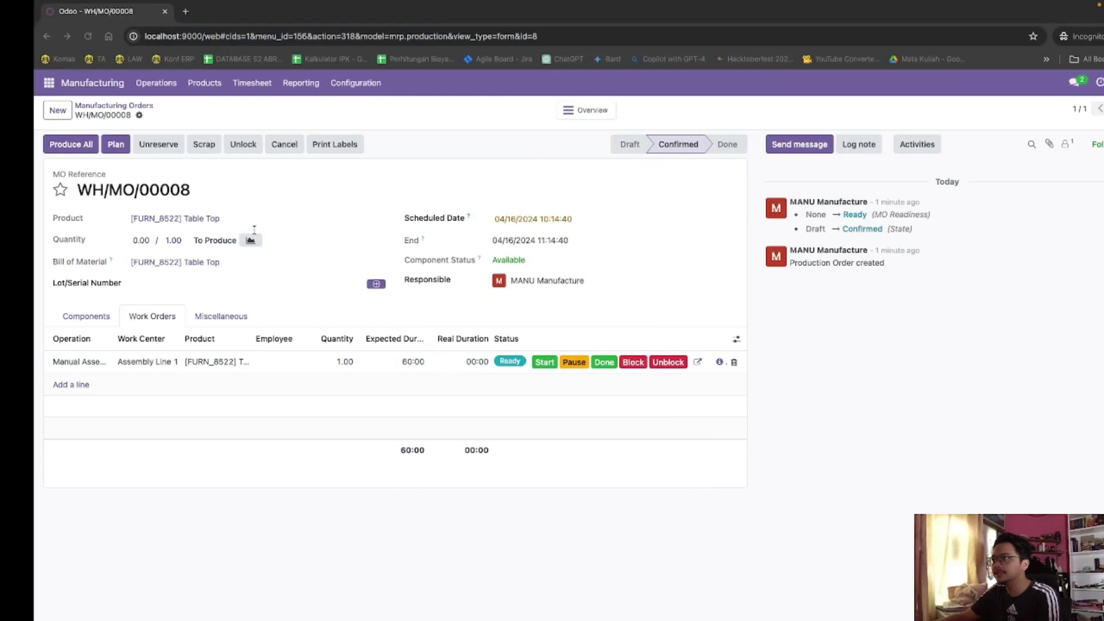
click(175, 84)
mouse_move(218, 84)
click(233, 108)
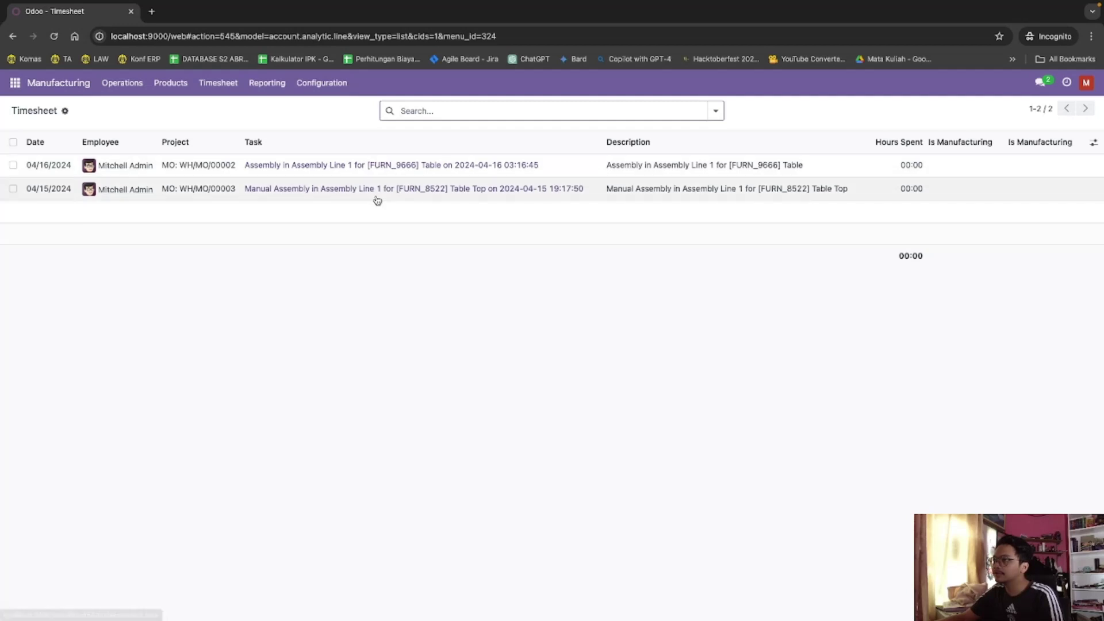
Step: Compare the timesheet entry for WH/MO/00002 with its manufacturing order, examine the entry's project value, and leave row editing without changes
key(ctrl+Left)
key(ctrl+Right)
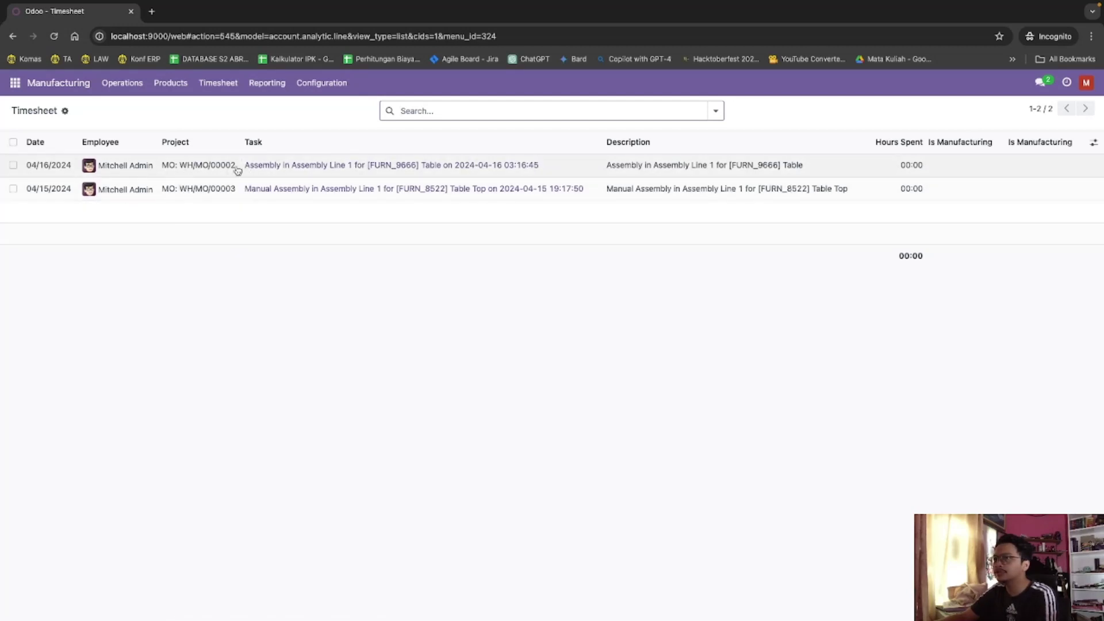
drag(267, 172, 274, 93)
click(273, 89)
mouse_move(205, 88)
click(210, 166)
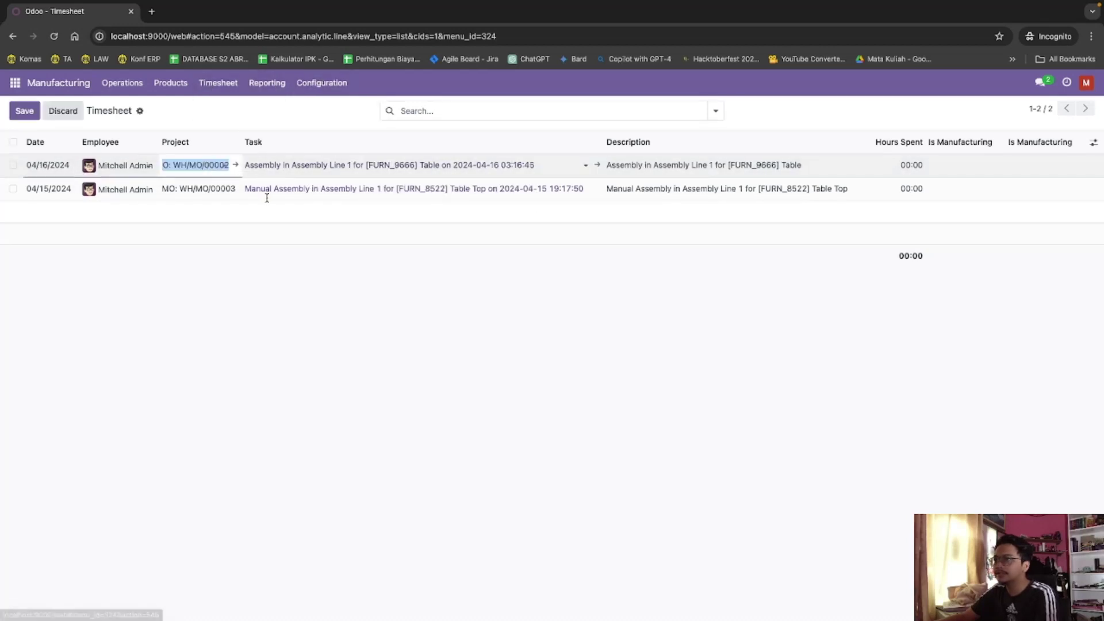
key(Escape)
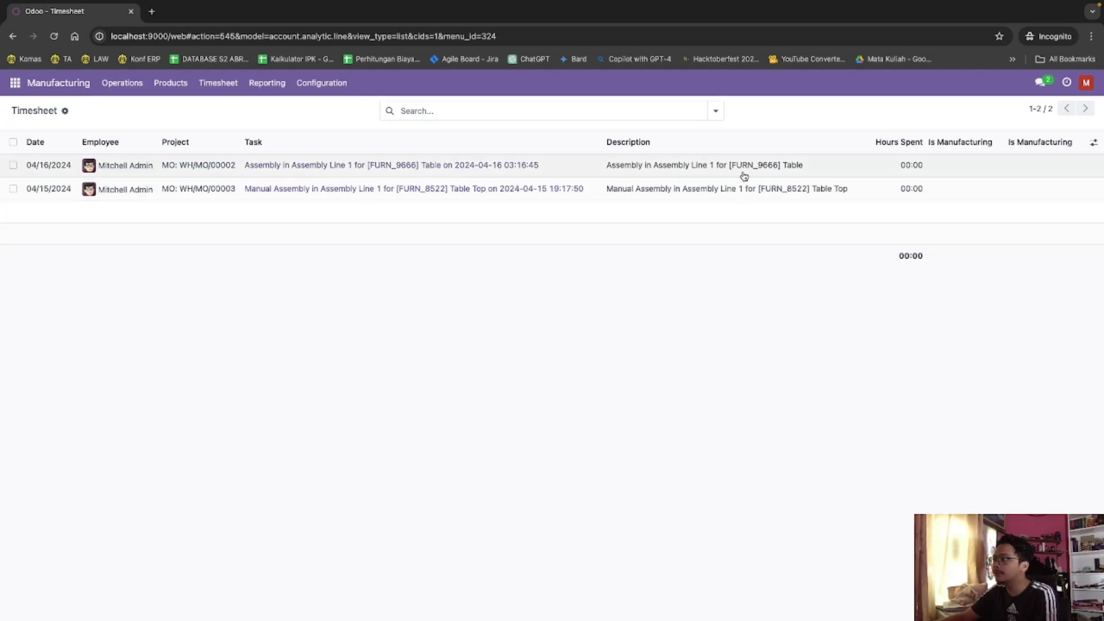